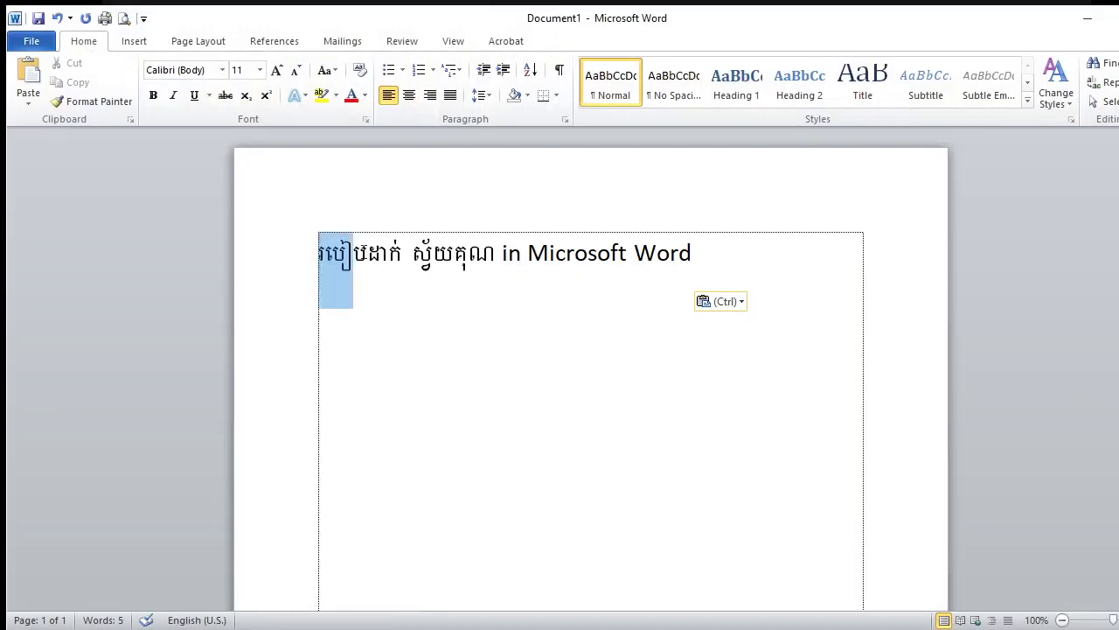
- Below the Khmer title, add new lines reading 'Example:' and '2m2'
click(709, 253)
key(Return)
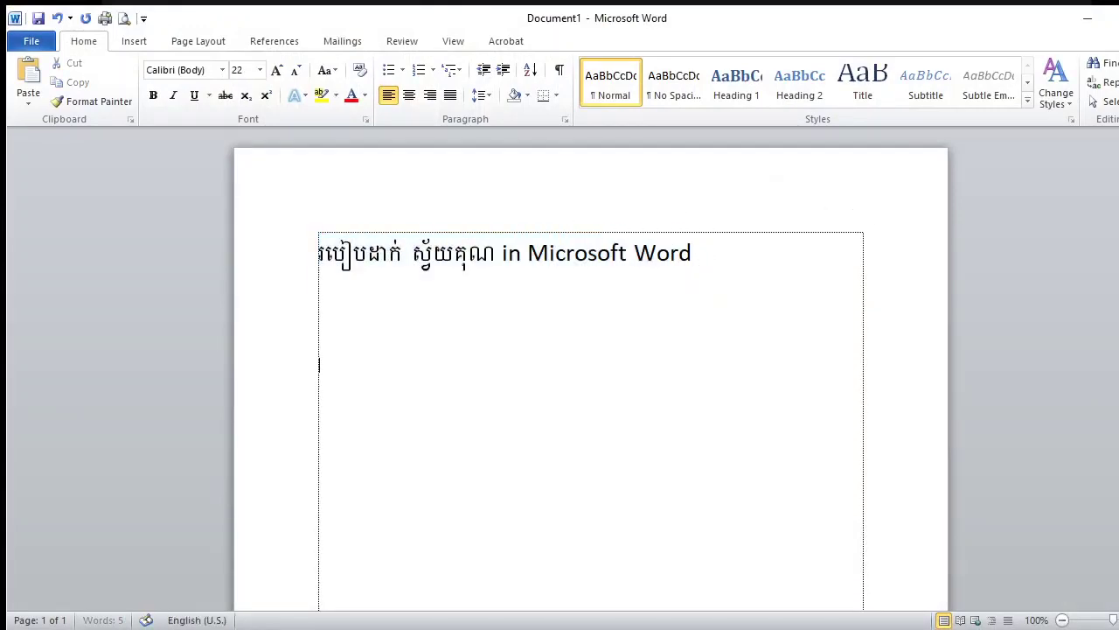
key(Return)
text(Ex)
text(ample:)
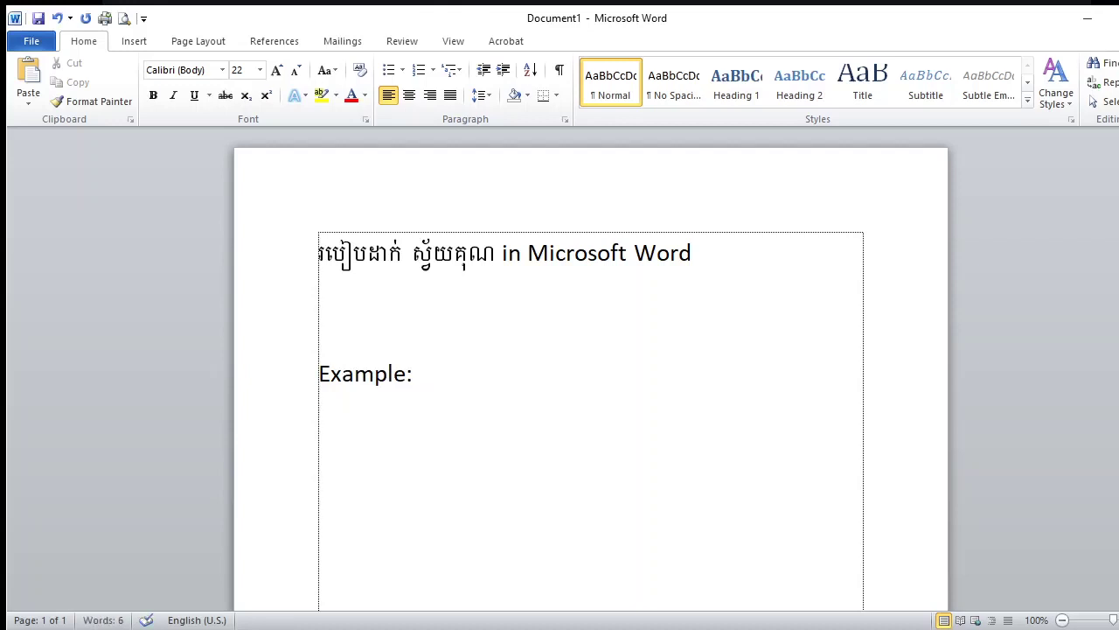
text( 2)
text(m2)
- Make the final 2 of 2m2 superscript through the Font dialog so it reads 2m²
drag(353, 422, 365, 423)
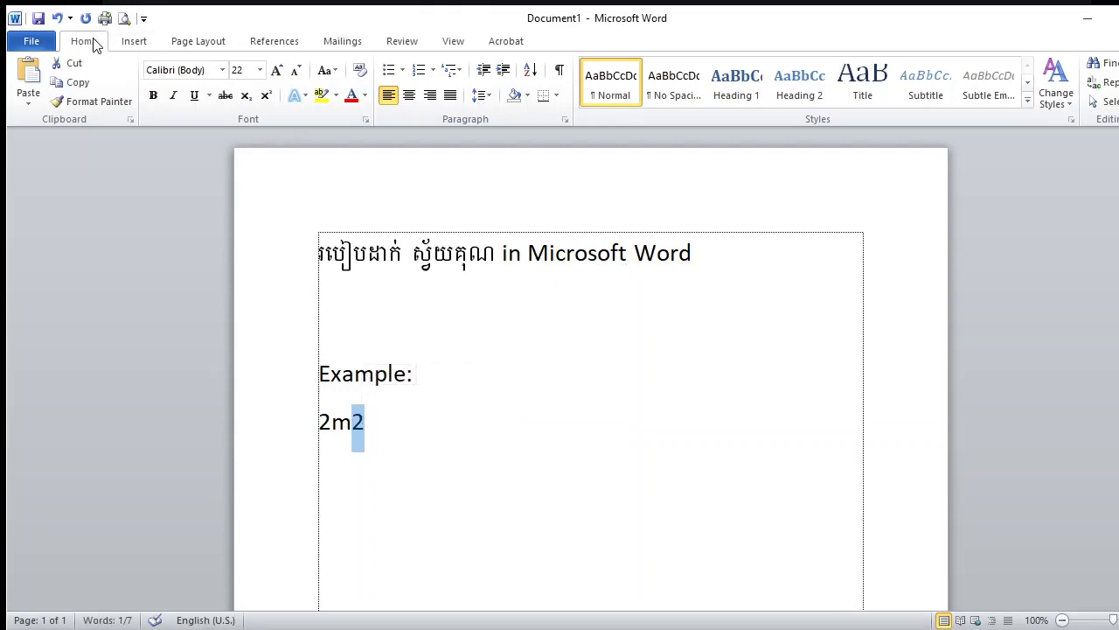
click(366, 119)
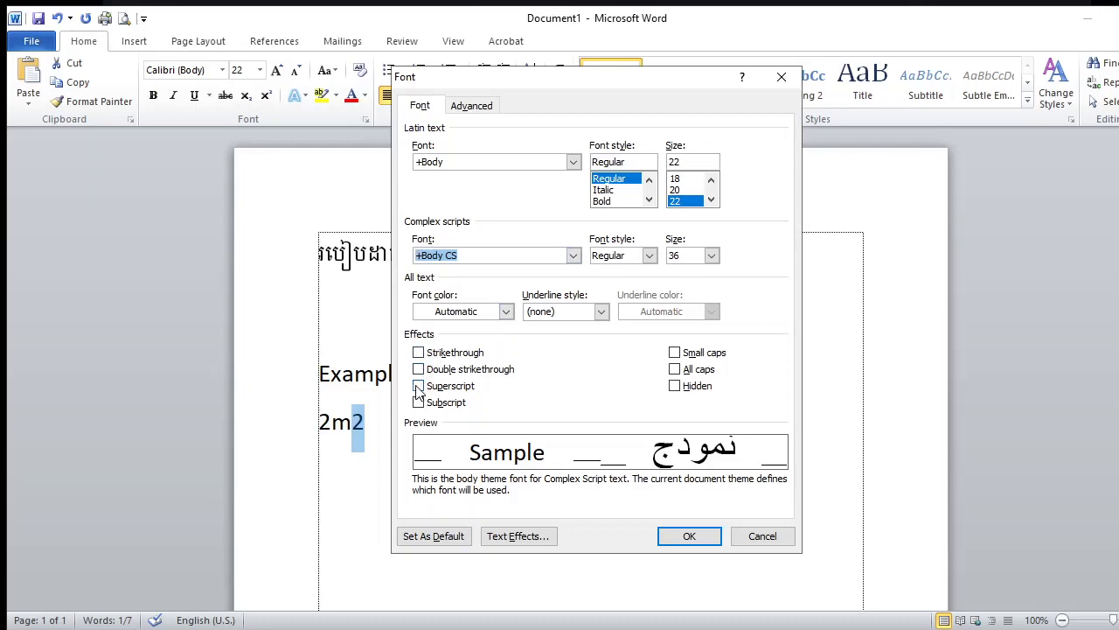
click(418, 386)
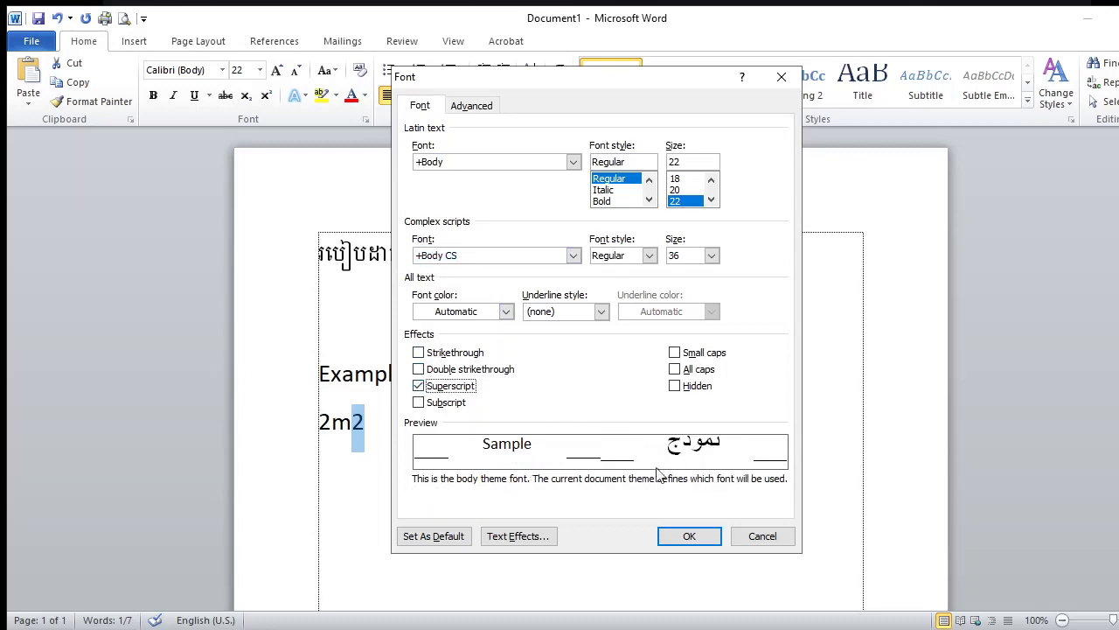
click(685, 534)
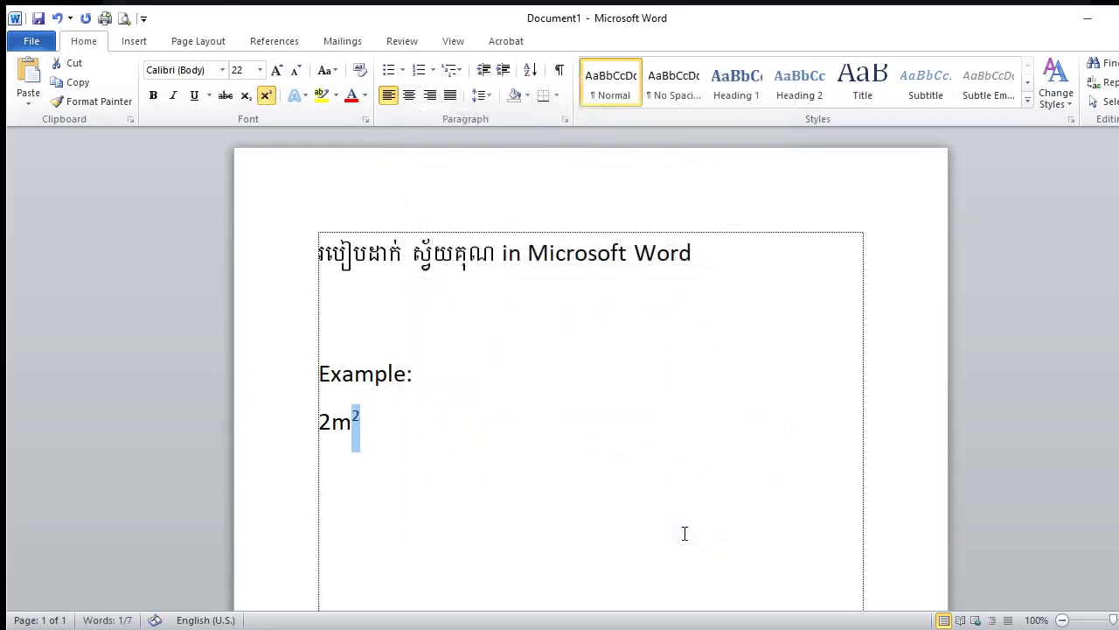
click(428, 445)
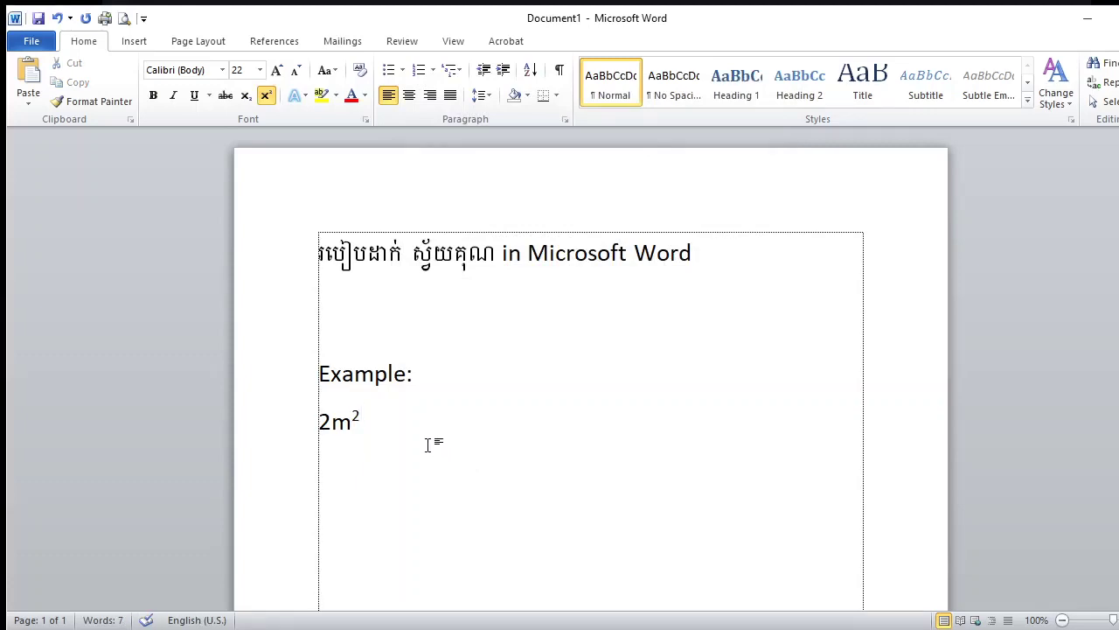
- Replace the exponent of 2m² with a superscript 3, giving 2m³
text(+)
text(1+2)
key(BackSpace)
key(BackSpace)
key(BackSpace)
text(3)
key(BackSpace)
text(4)
key(BackSpace)
text(4)
key(BackSpace)
text(3)
- With superscript turned off, append +3m3 in normal-size text
click(265, 98)
text(+)
text(3m)
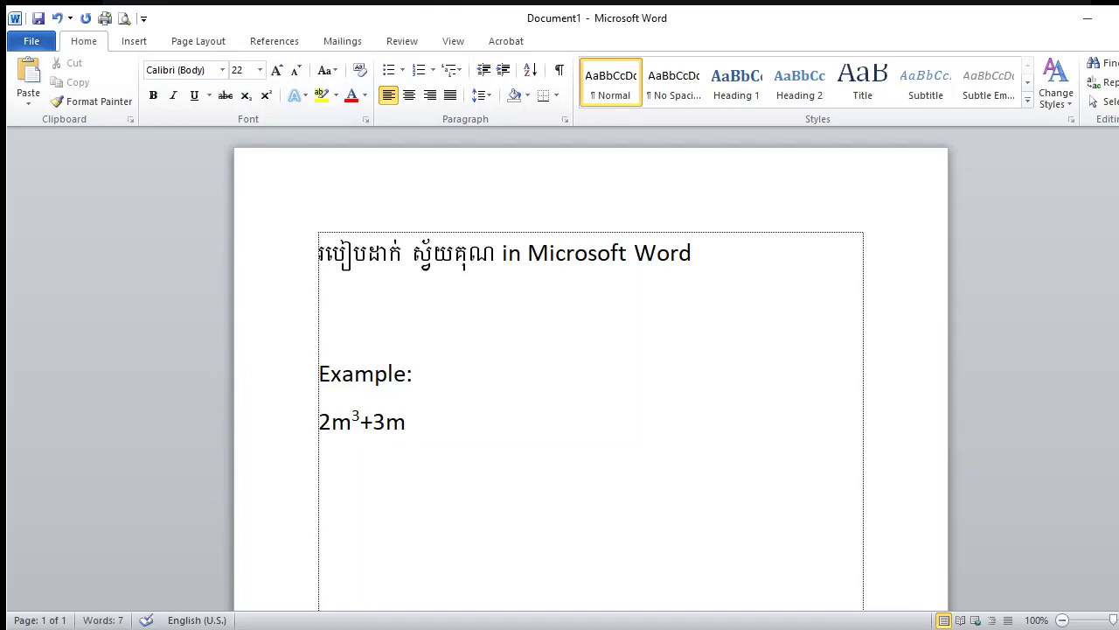
text(2)
key(BackSpace)
text(3)
- Superscript the final 3 so the expression reads 2m³+3m³
drag(420, 421, 407, 422)
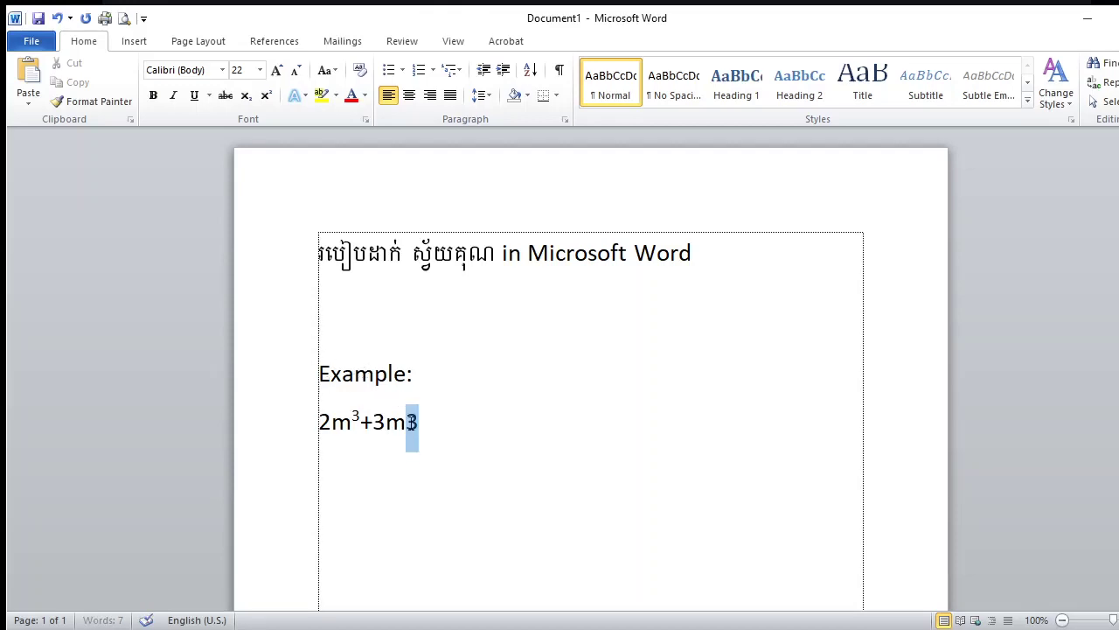
click(267, 96)
click(476, 450)
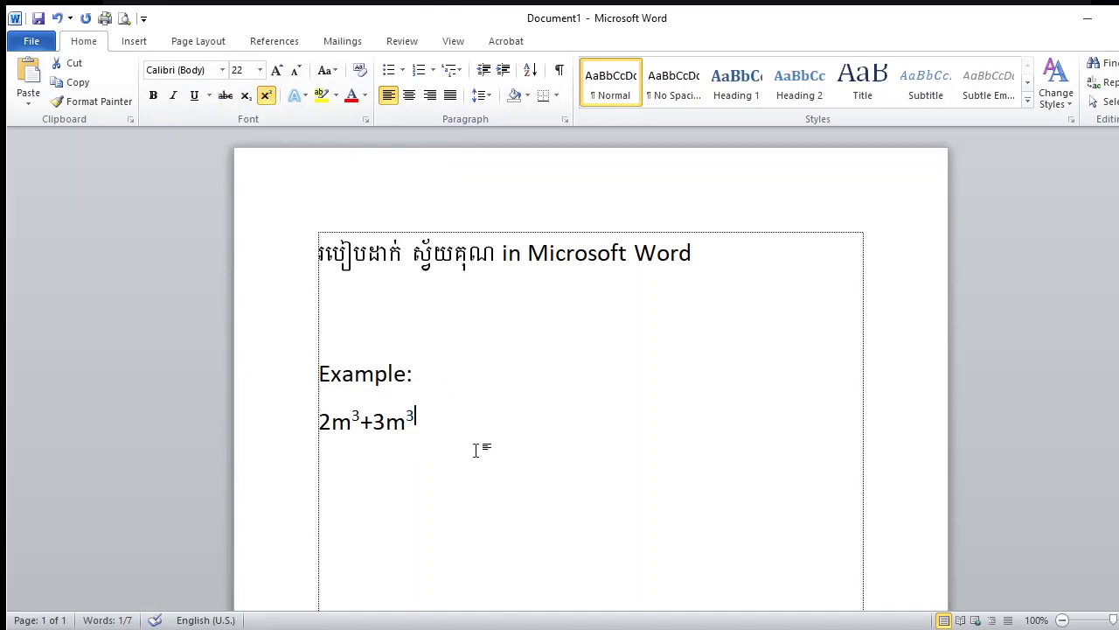
click(367, 465)
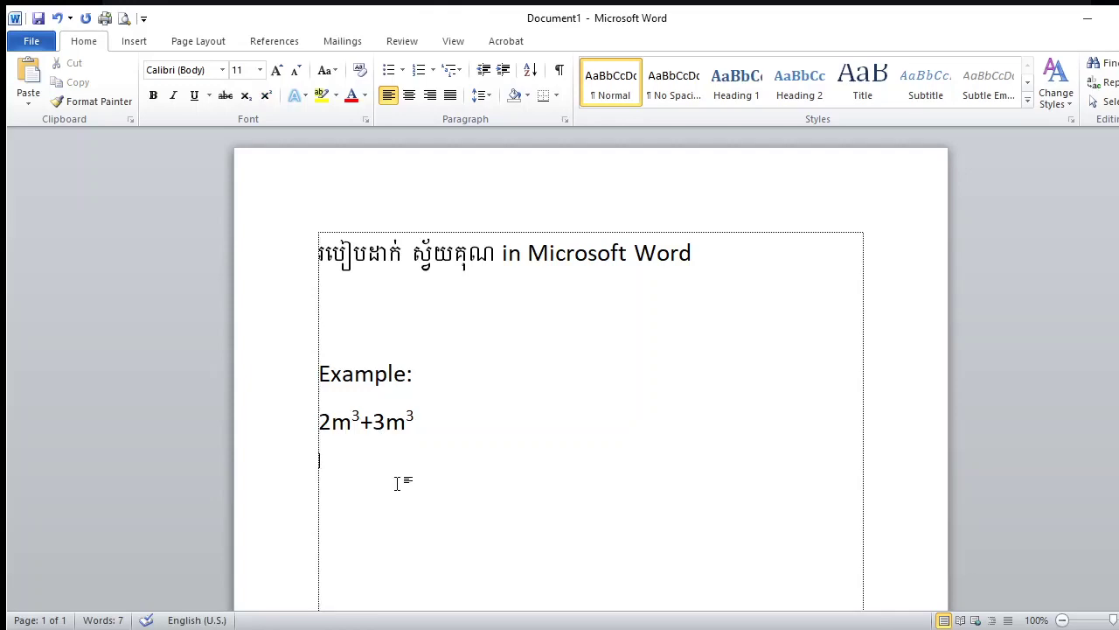
- Type the Khmer term ២ម៣ on a new line and enlarge it to size 26
key(alt+shift)
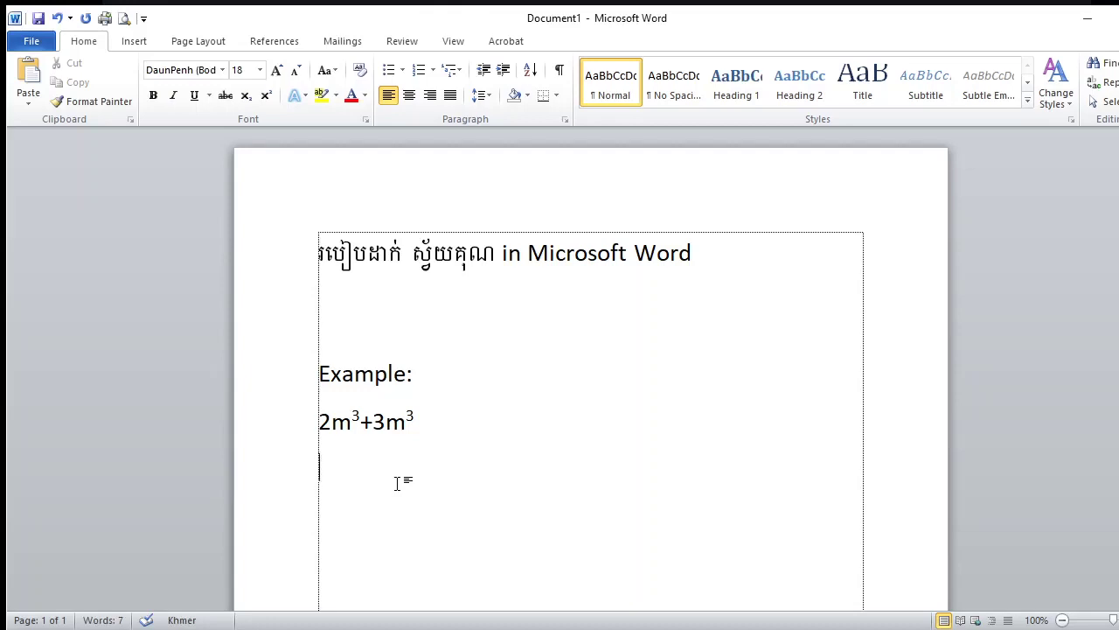
text(២ម)
text(៣)
drag(361, 467, 317, 467)
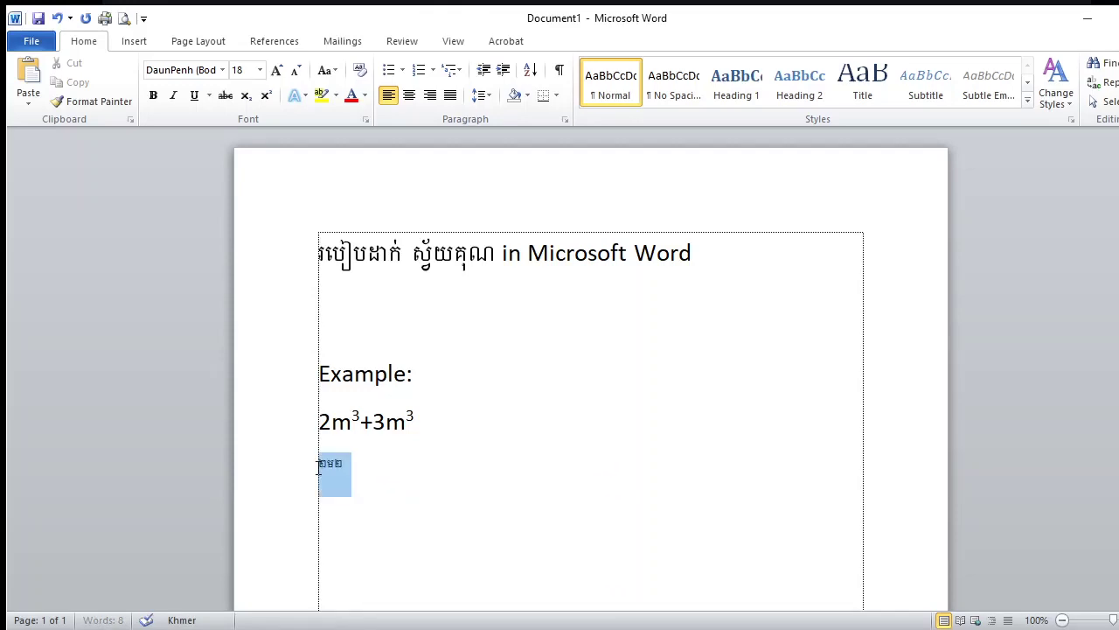
click(275, 69)
click(276, 70)
click(276, 70)
click(276, 70)
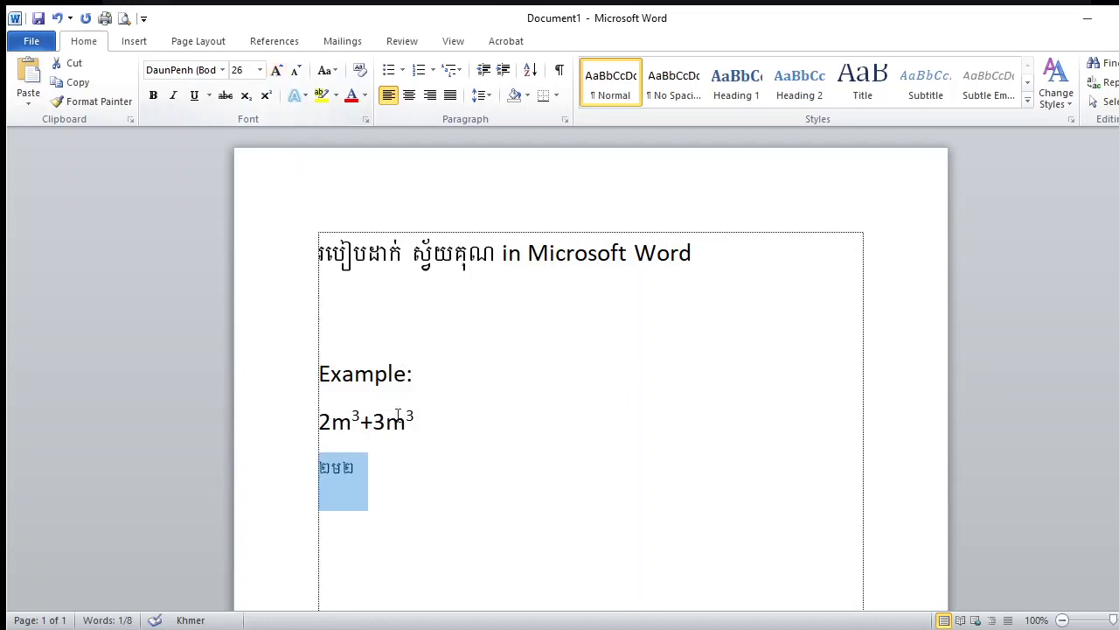
click(364, 468)
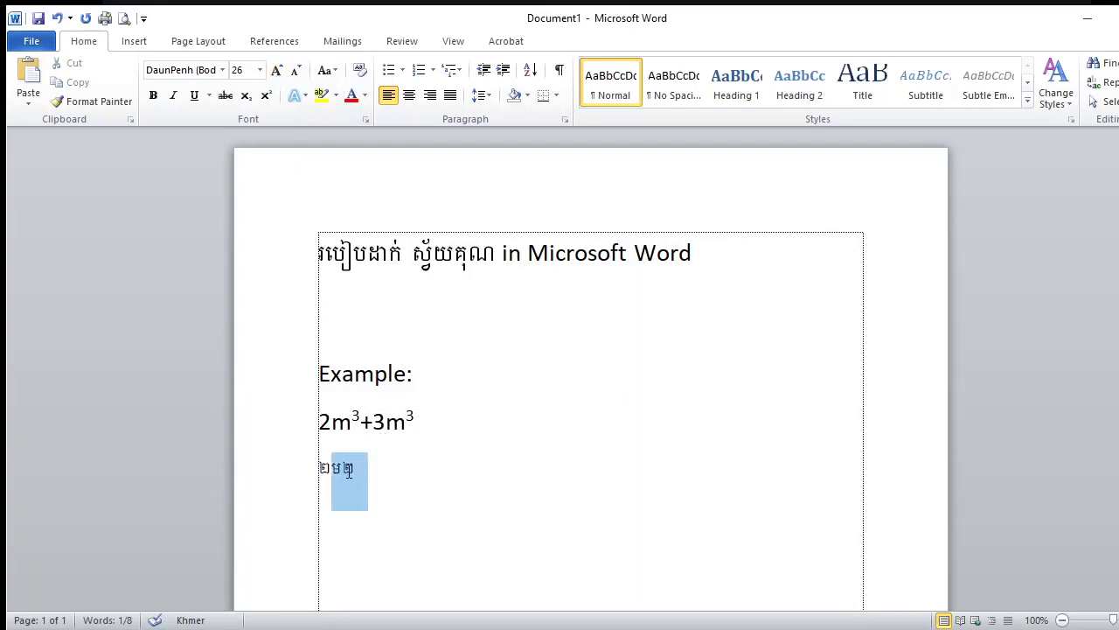
- Make the last Khmer digit of that term superscript
click(368, 474)
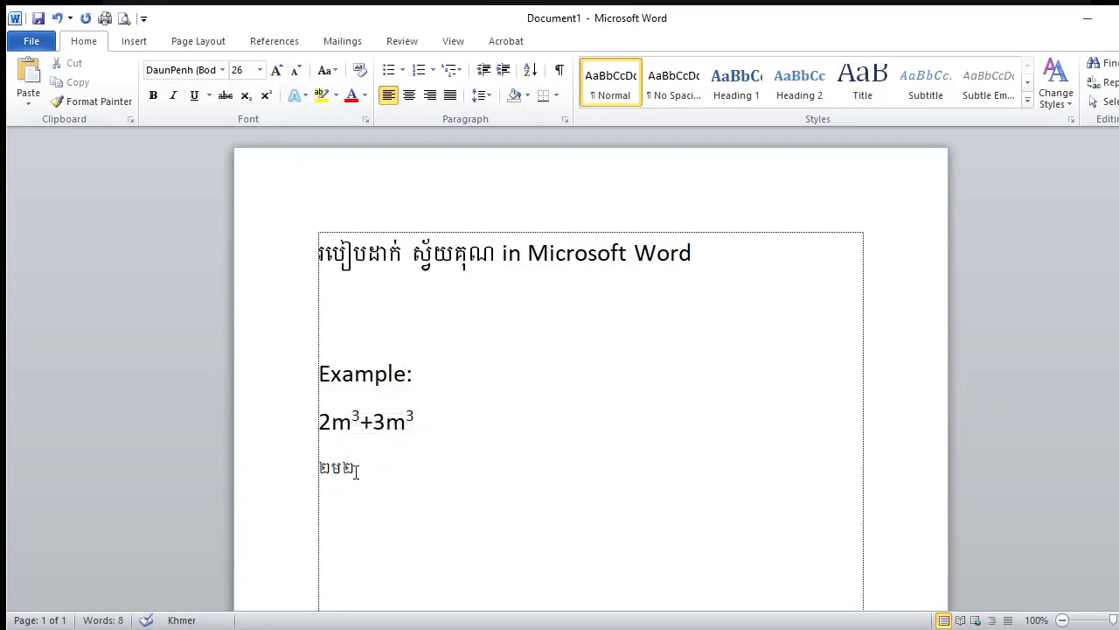
drag(349, 474, 344, 472)
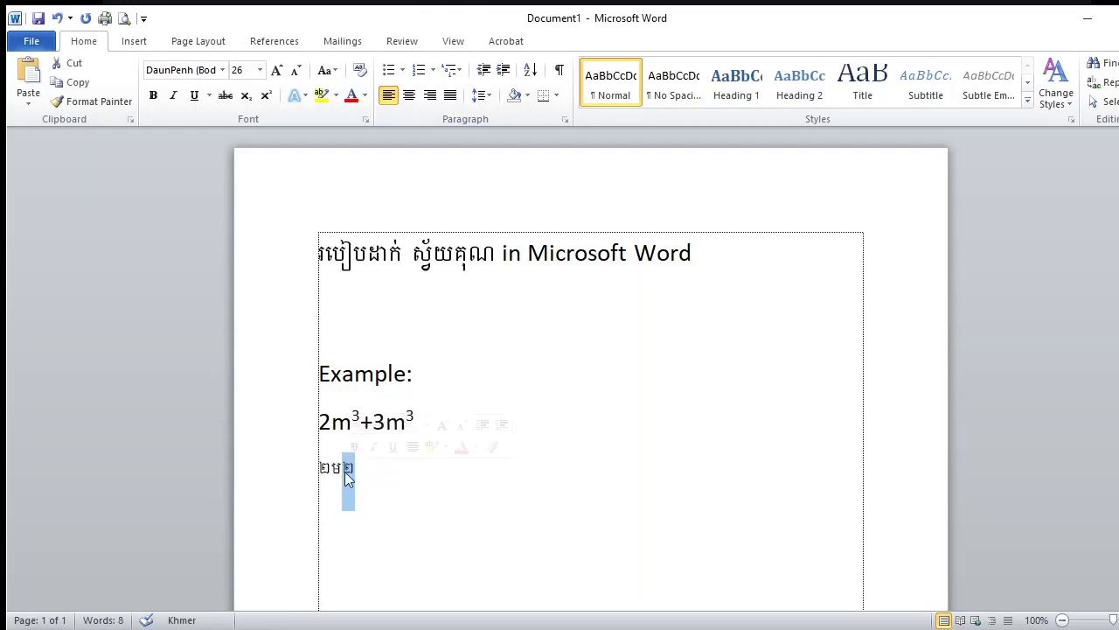
click(265, 98)
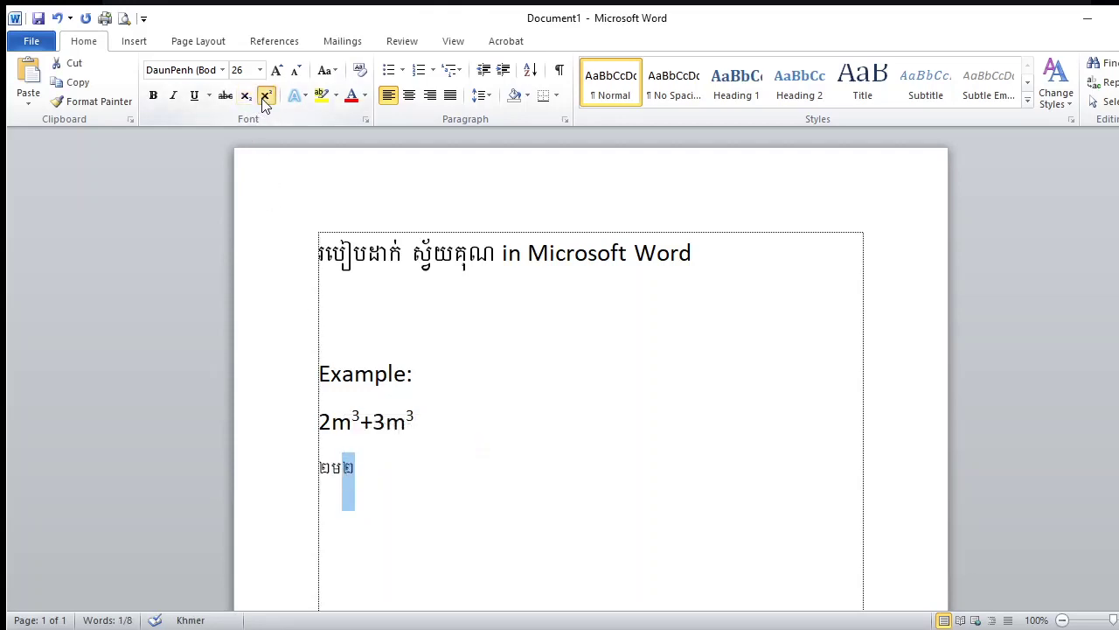
click(380, 494)
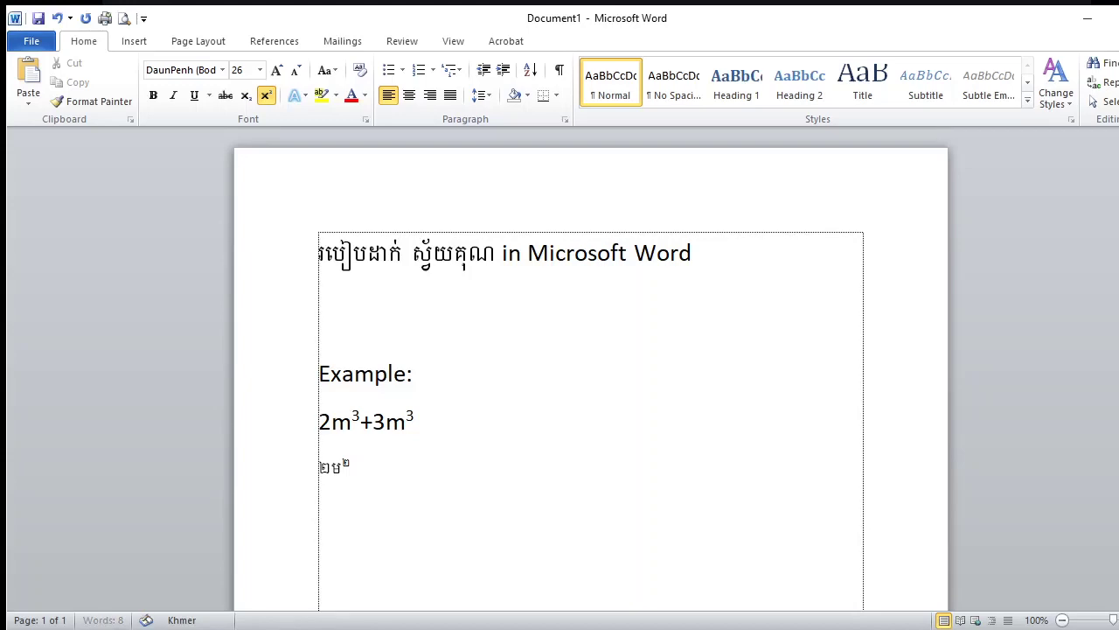
- Turn superscript off and add a normal-size plus sign after the first Khmer term
text(=)
key(BackSpace)
click(266, 96)
text(=)
key(BackSpace)
text(៨)
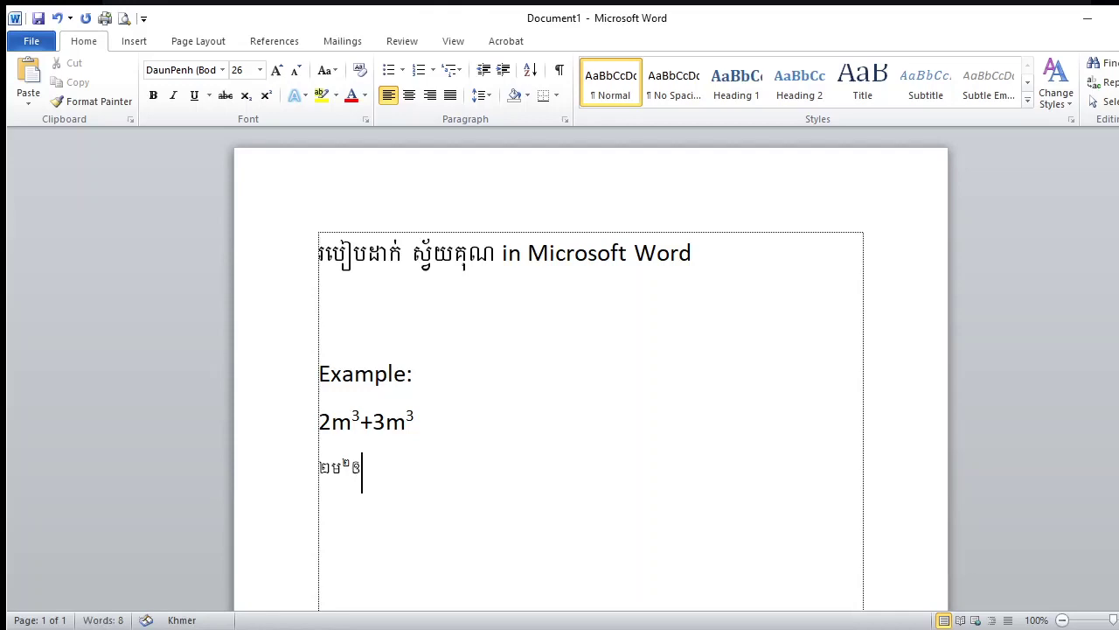
key(BackSpace)
text(=)
key(BackSpace)
key(alt+shift)
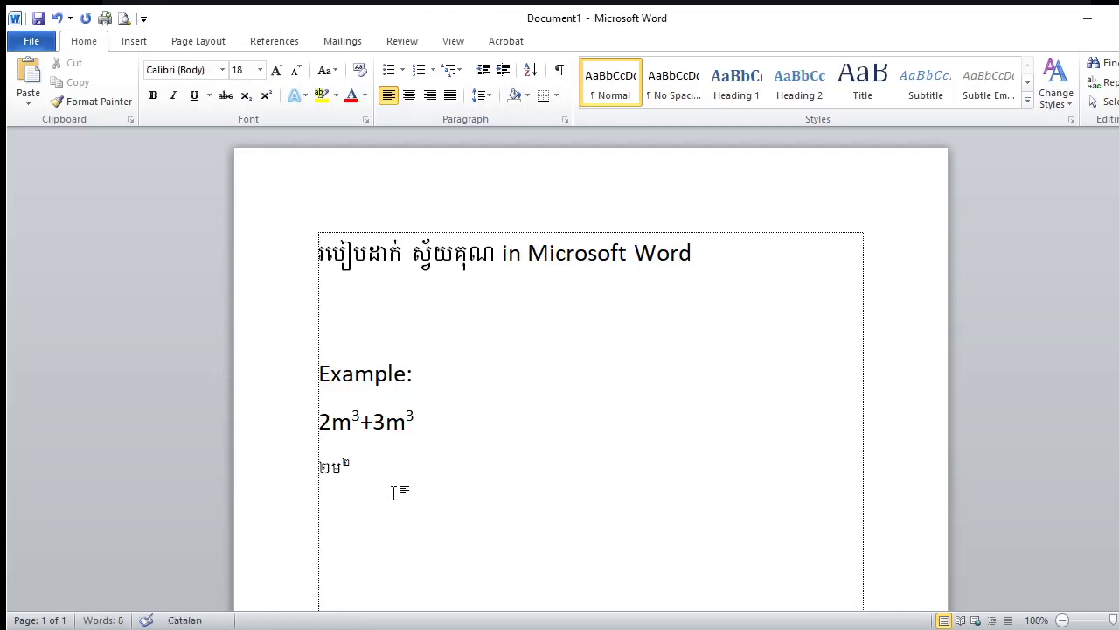
key(alt+shift)
text(+)
- Type the Khmer term ៣ម២ and make its final ២ superscript
key(alt+shift)
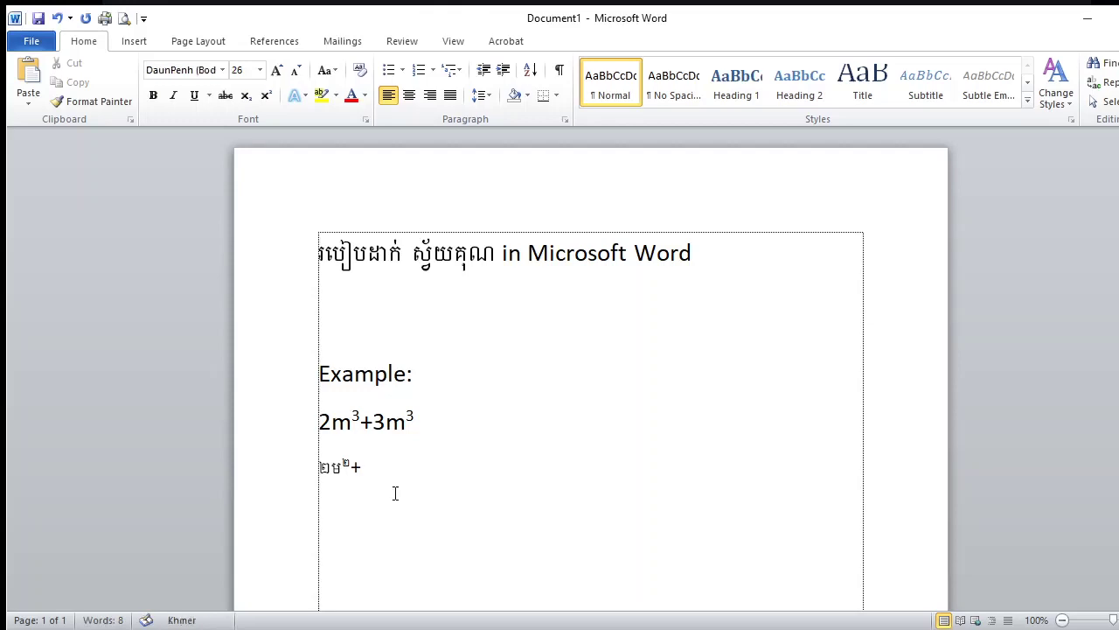
text(៣)
text(ម)
text(២)
drag(405, 466, 390, 467)
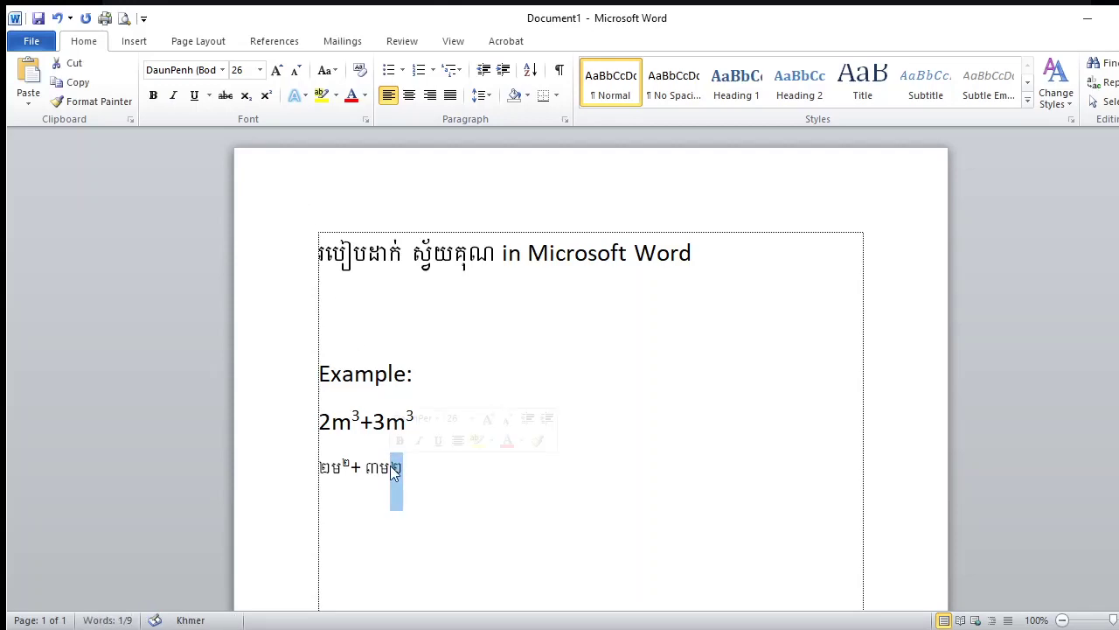
click(272, 101)
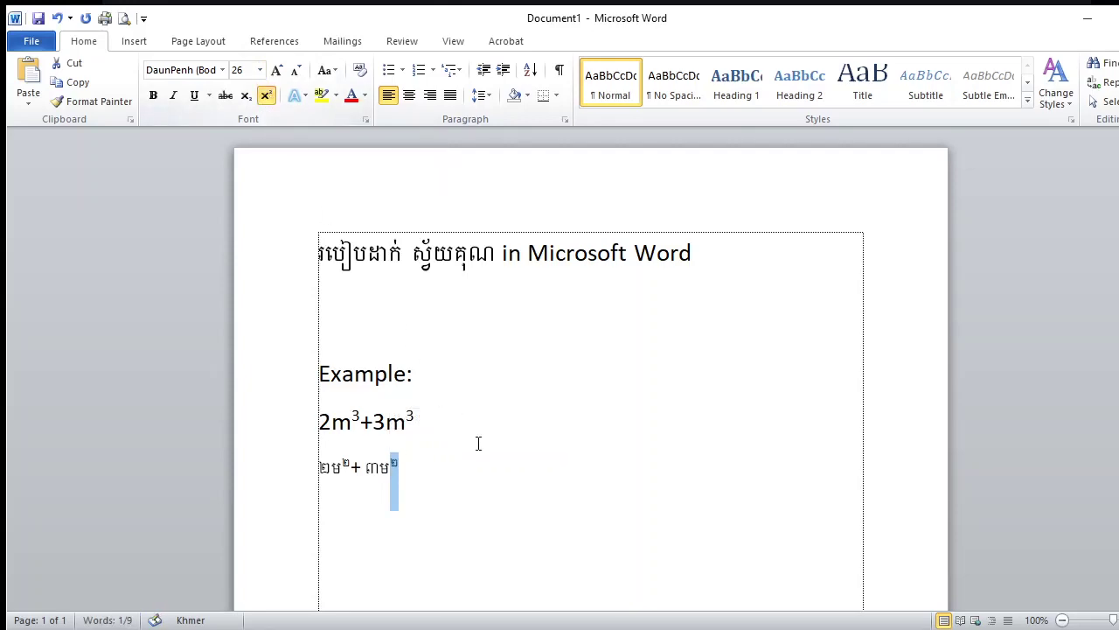
click(489, 456)
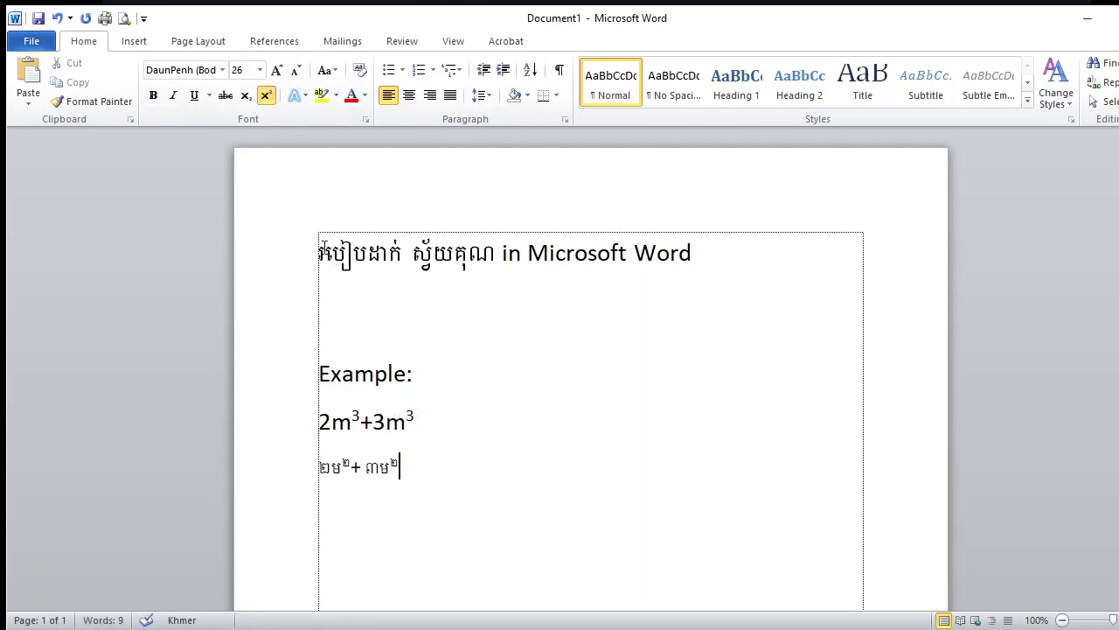
- Insert 'Please subscribe for more video' in English on a new line above the Khmer title
click(320, 253)
key(Return)
key(Return)
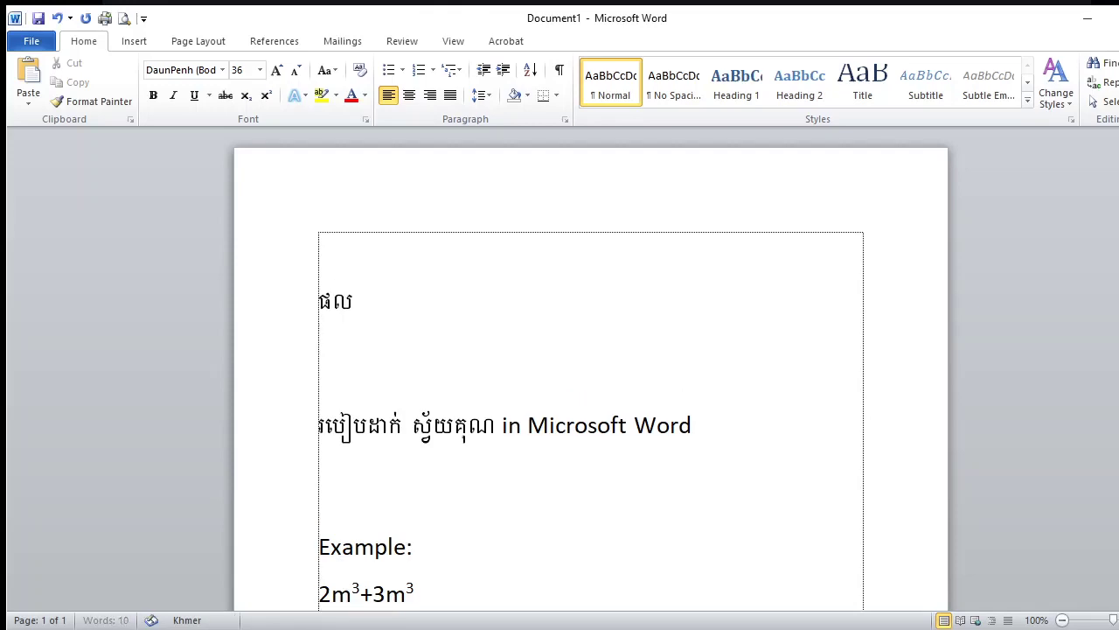
click(351, 302)
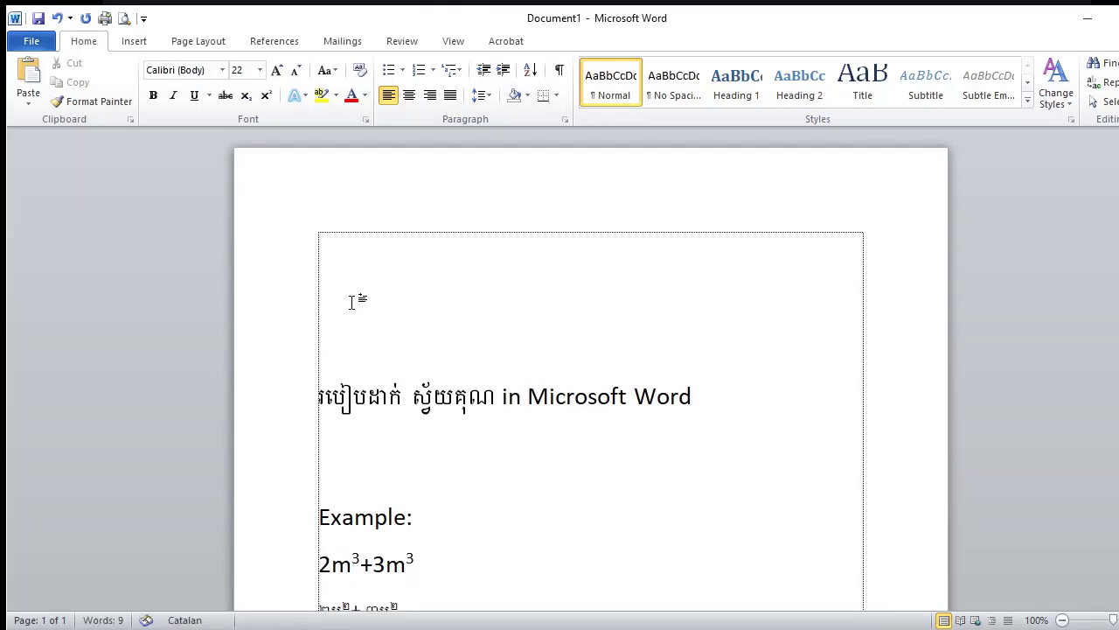
key(alt+shift)
text(P)
text(l3q)
key(BackSpace)
key(BackSpace)
text(3)
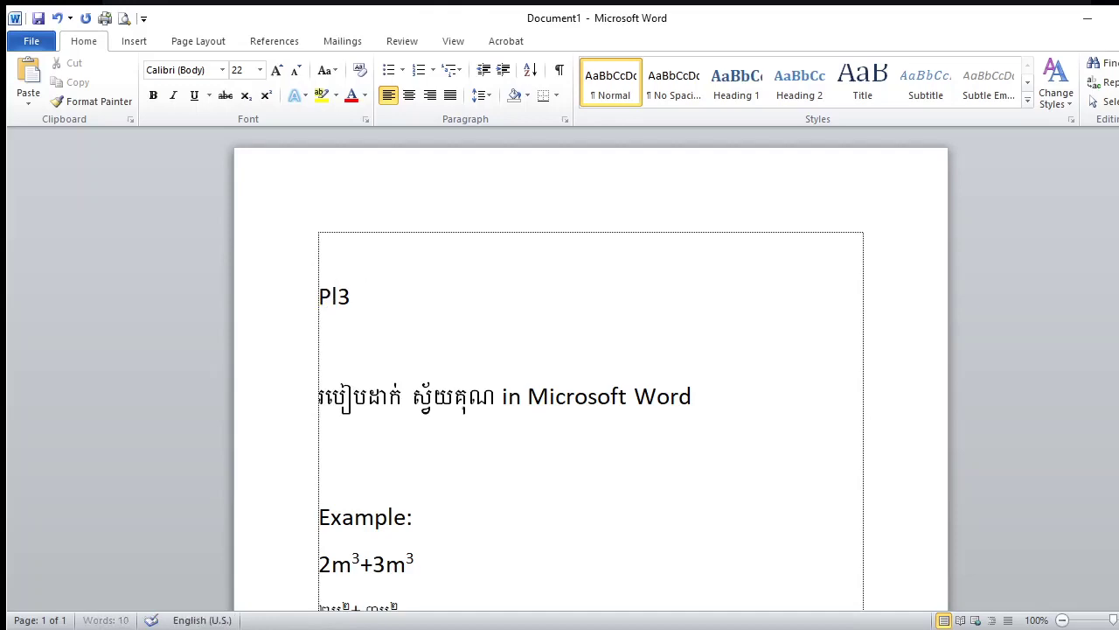
text(q)
key(BackSpace)
key(BackSpace)
text(ease su)
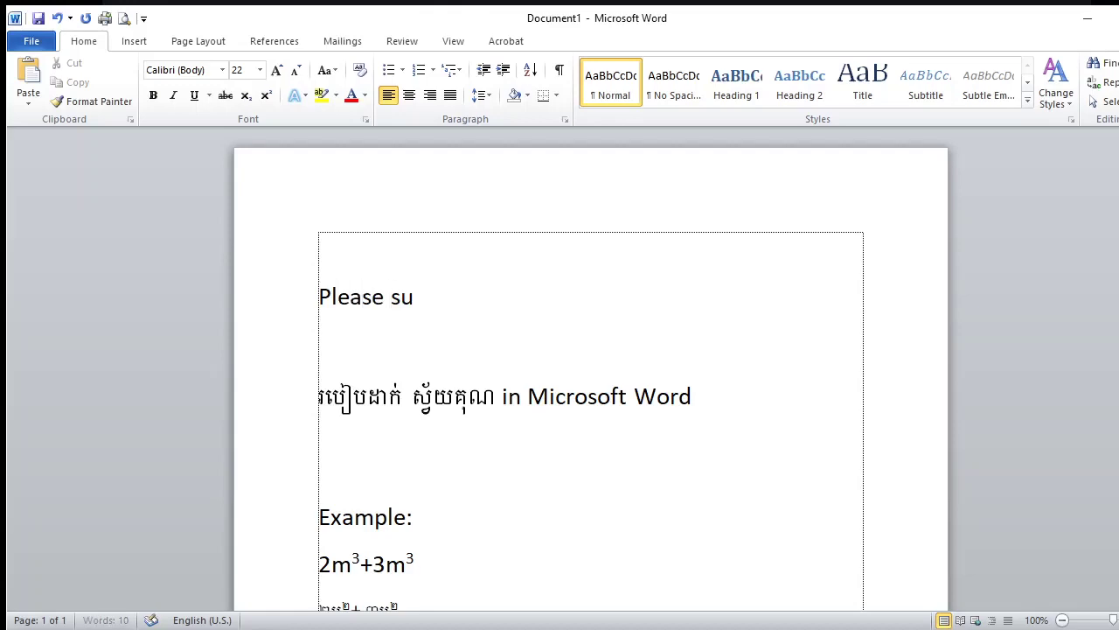
text(bsc)
text(ribe for )
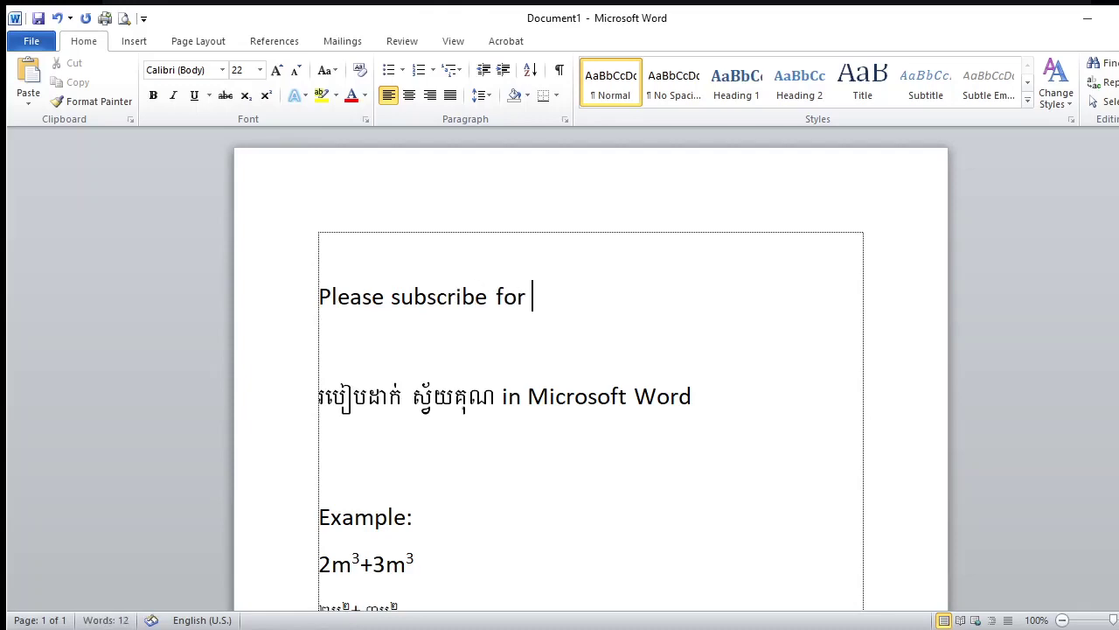
text(more)
text( vid)
text(eo)
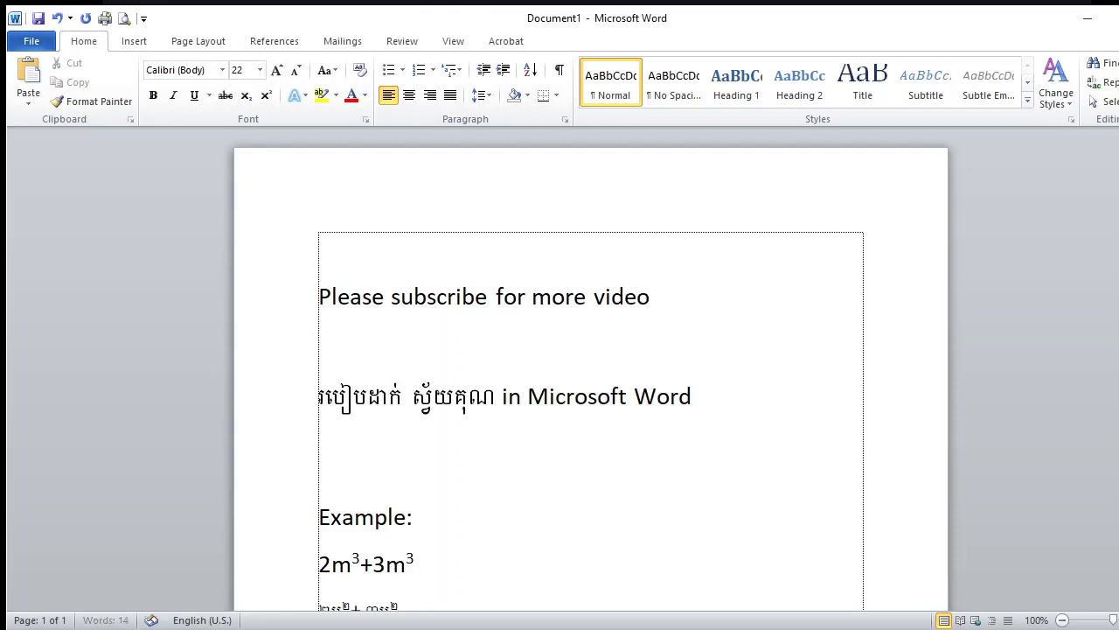